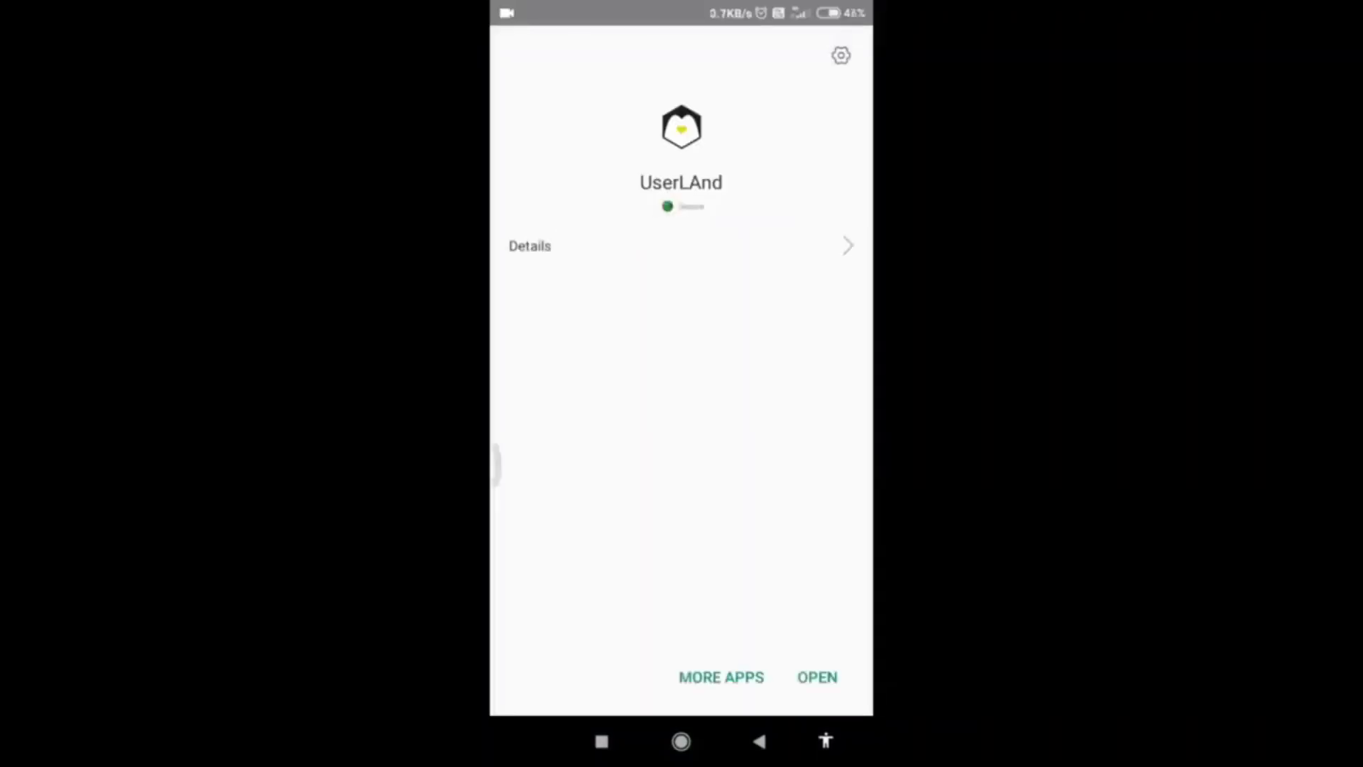
Launch UserLAnd from the home screen, choose Kali, and allow storage access
{"action": "key", "text": "Home"}
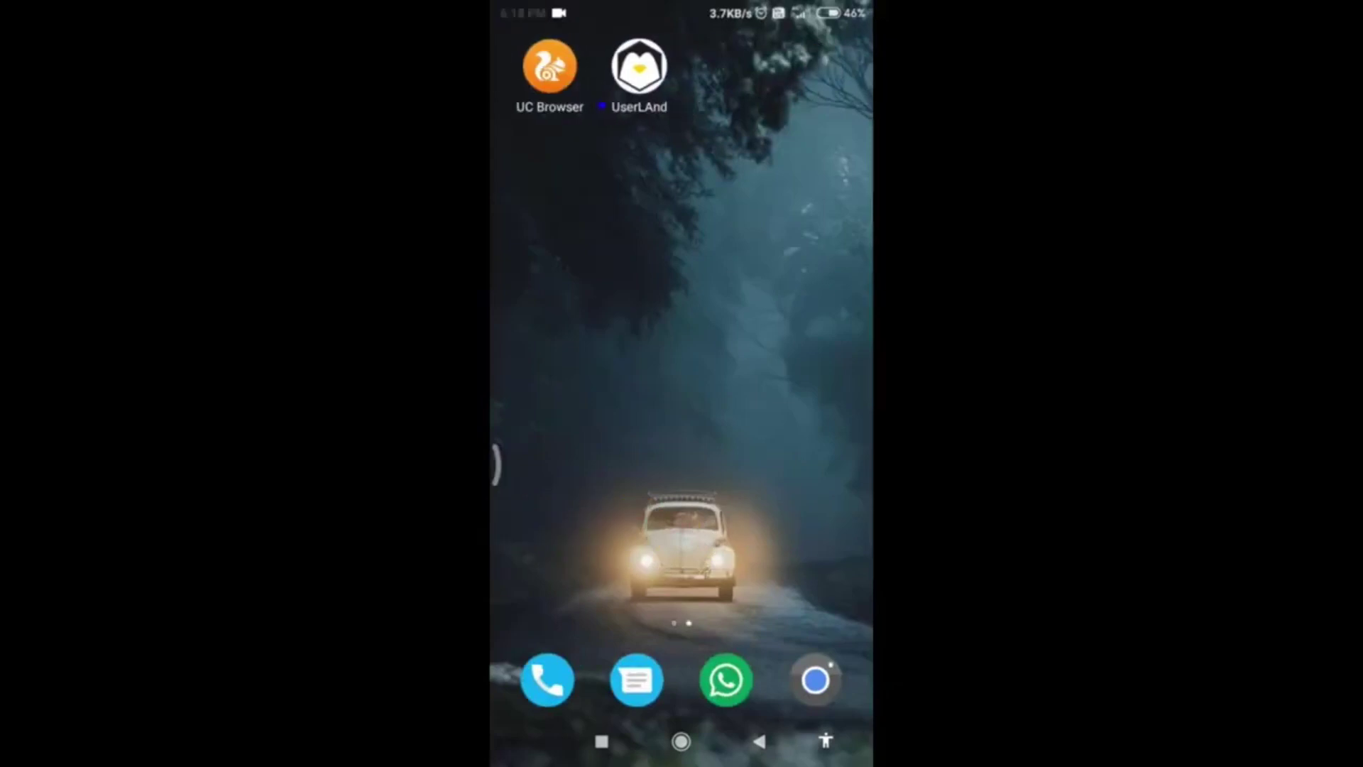
{"action": "left_click", "coordinate": [635, 67]}
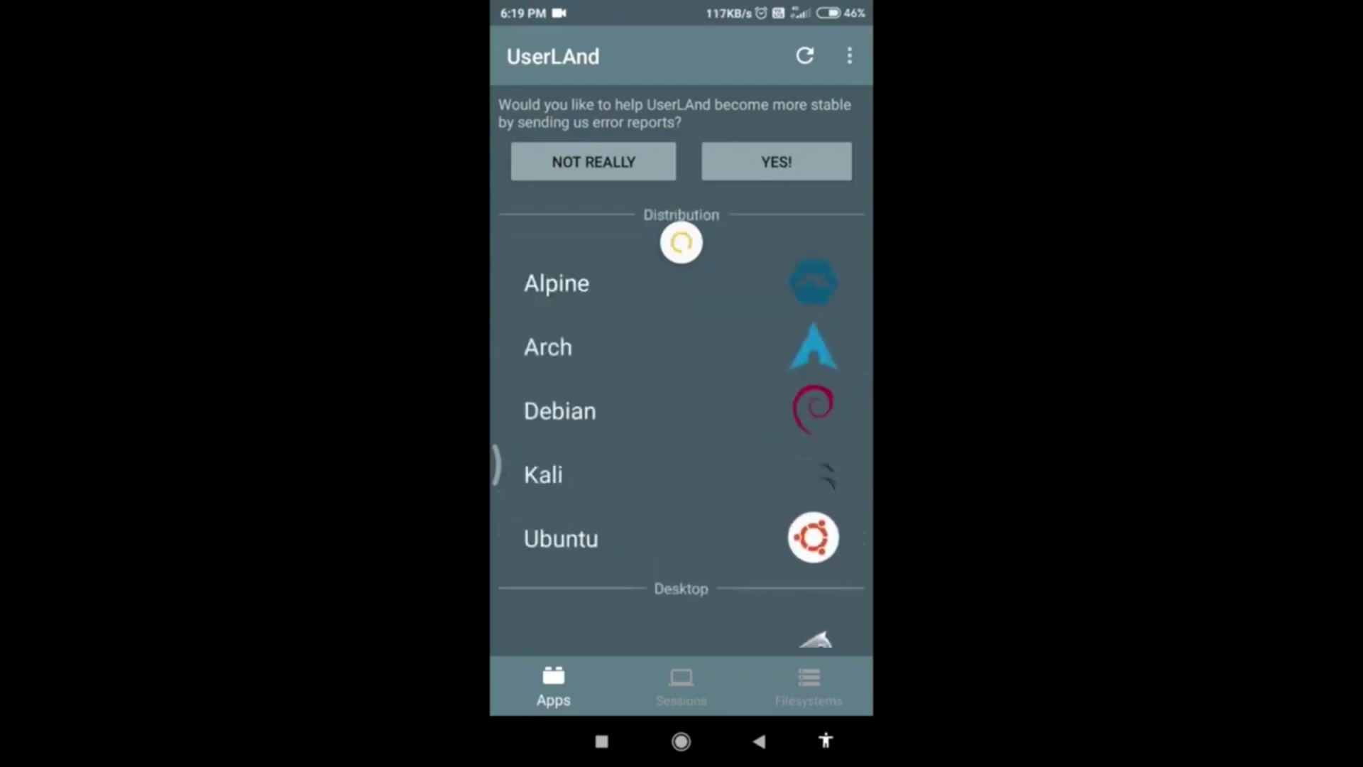
{"action": "left_click", "coordinate": [544, 475]}
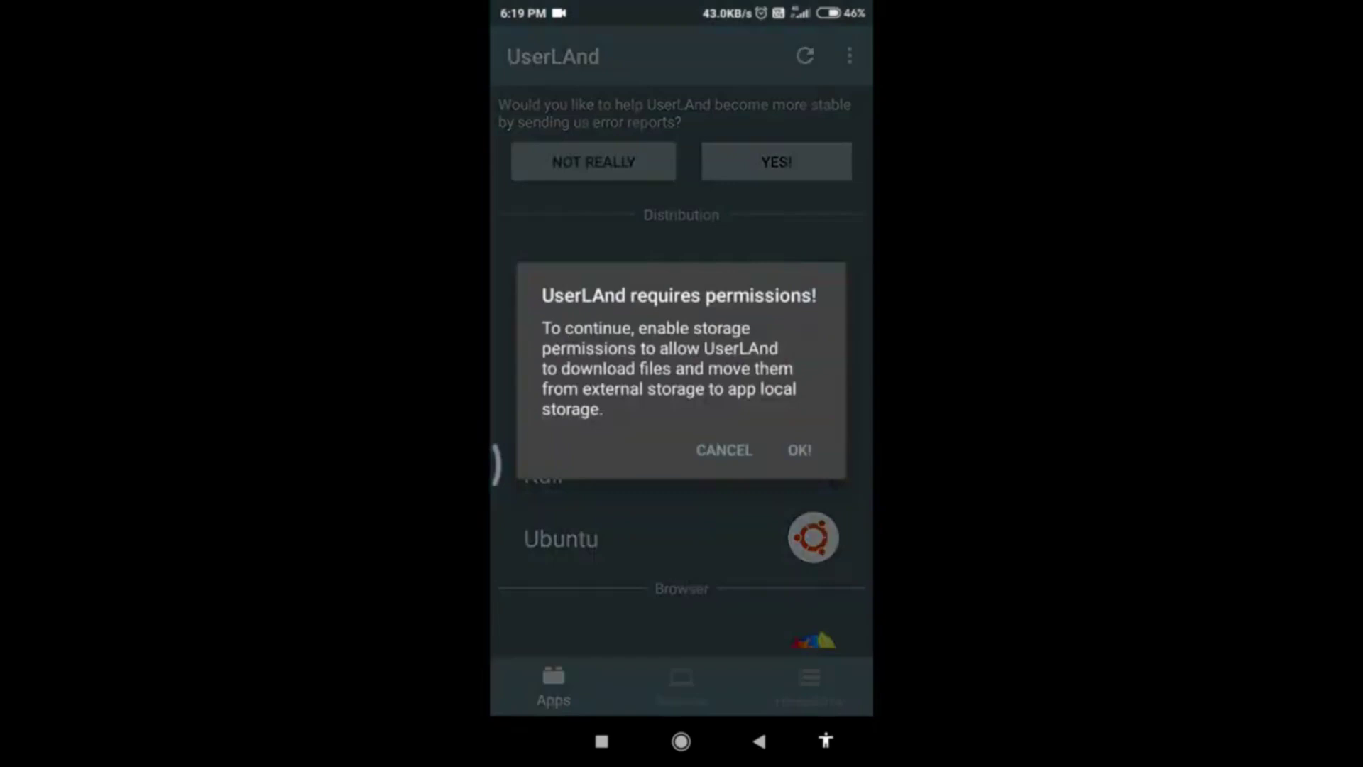
{"action": "left_click", "coordinate": [799, 450]}
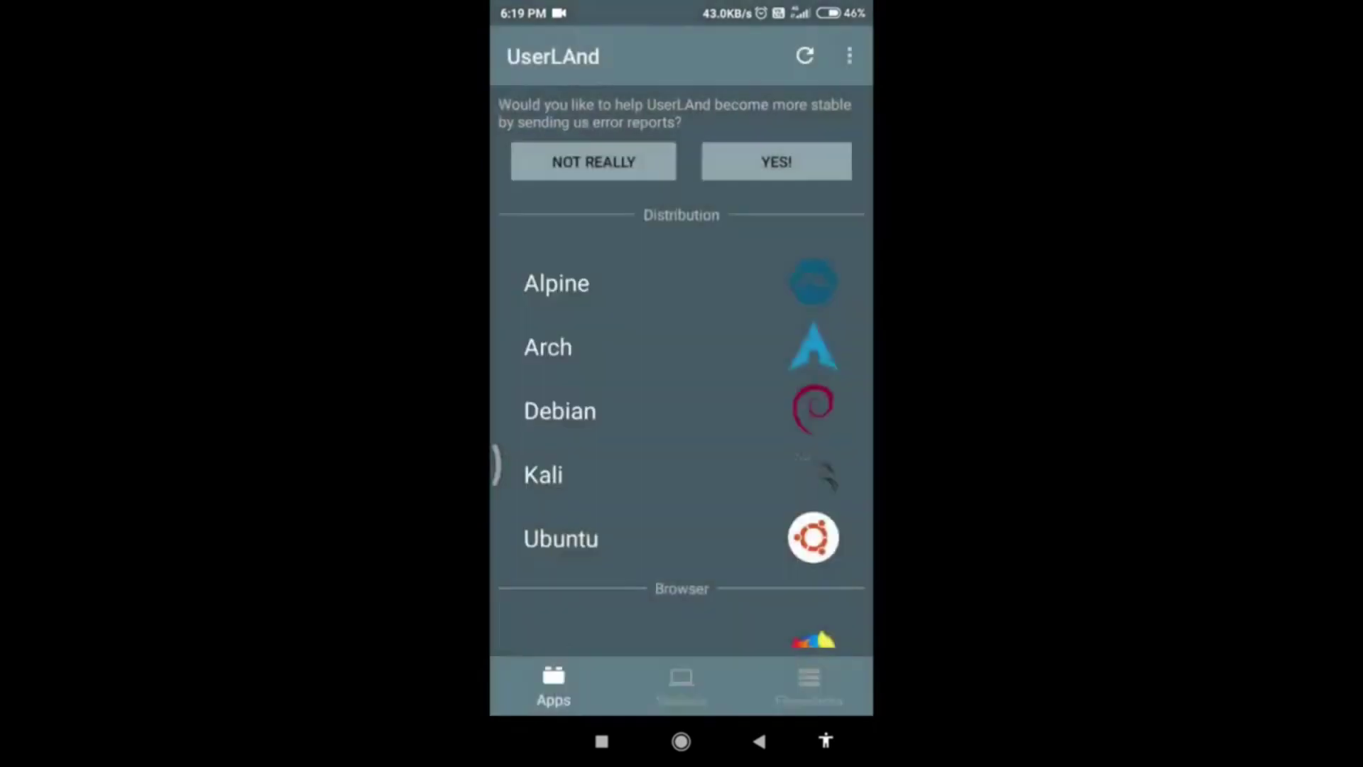
{"action": "left_click", "coordinate": [779, 432]}
{"action": "type", "text": "k"}
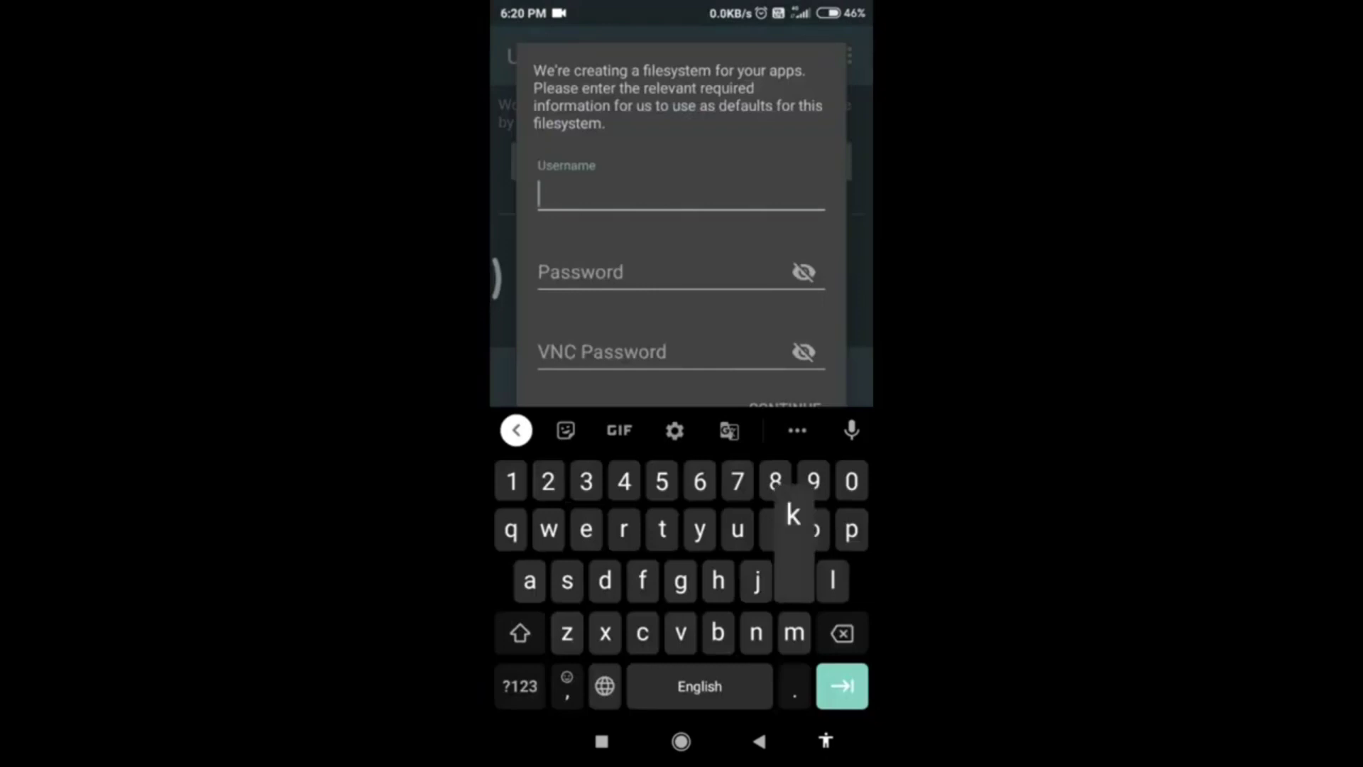
{"action": "type", "text": "ali"}
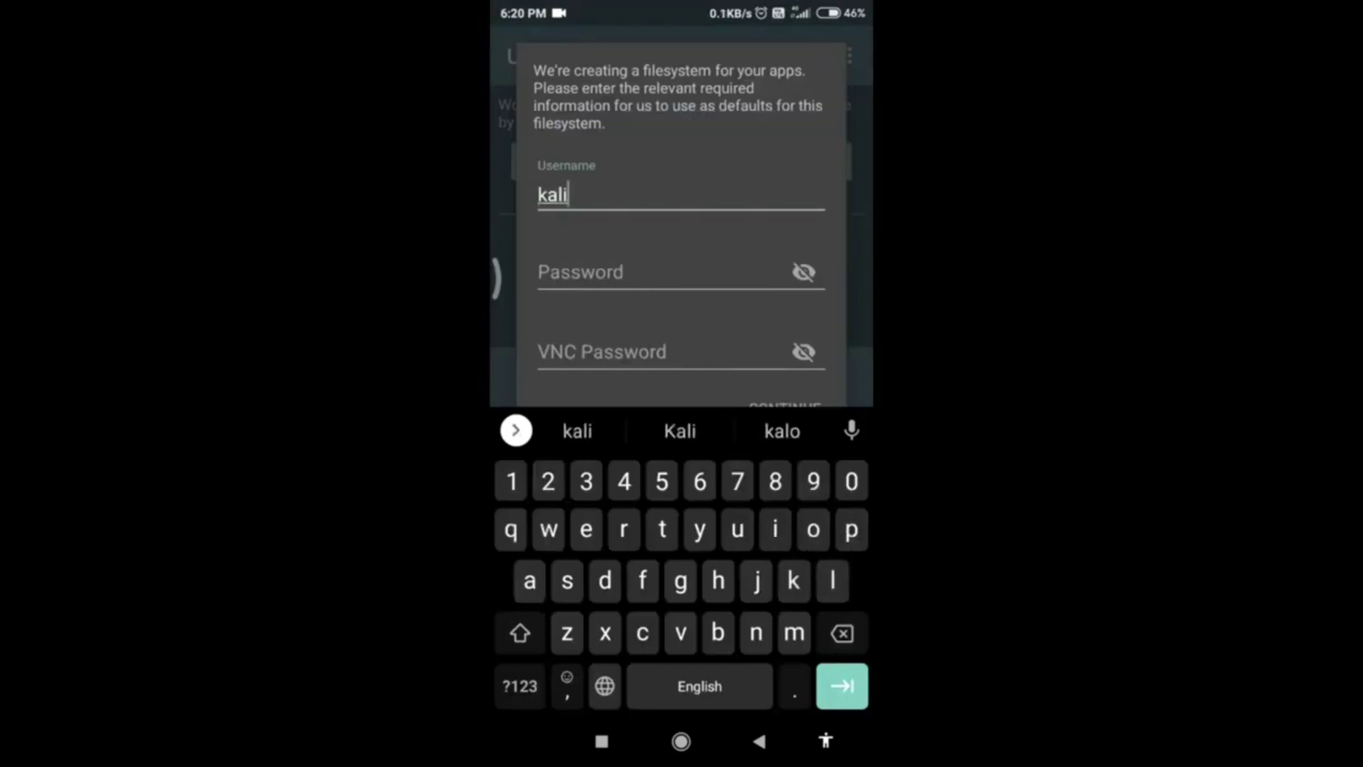
Submit username 'kali' with a login password and a VNC password for the Kali filesystem
{"action": "key", "text": "Tab"}
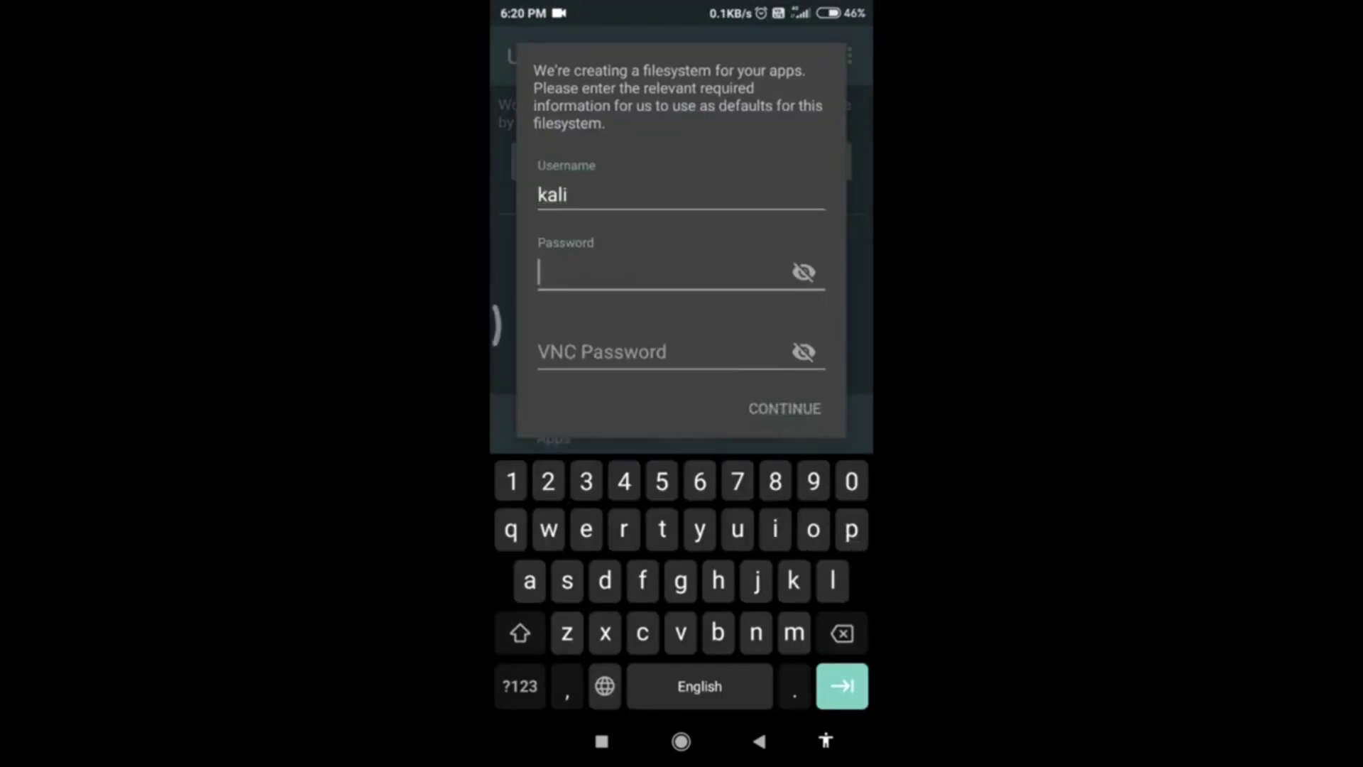
{"action": "key", "text": "Tab"}
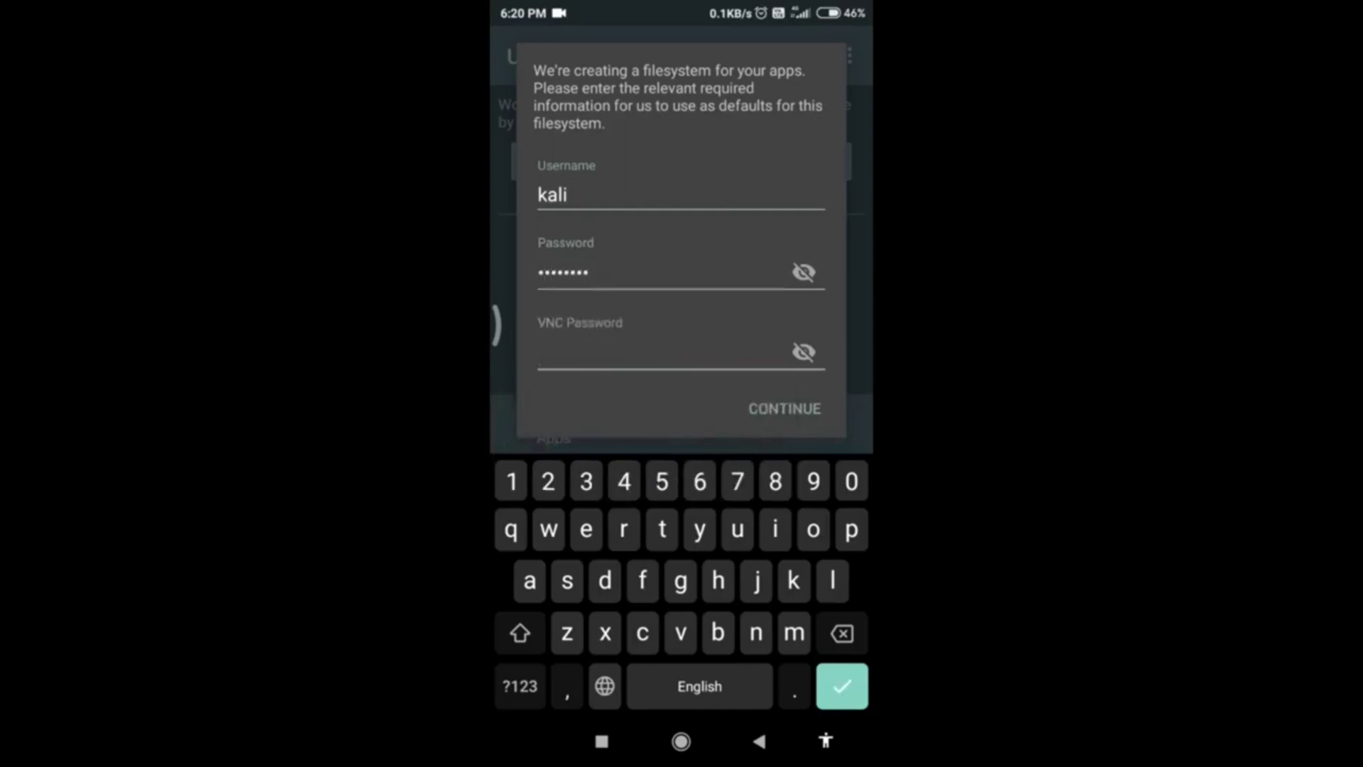
{"action": "key", "text": "Return"}
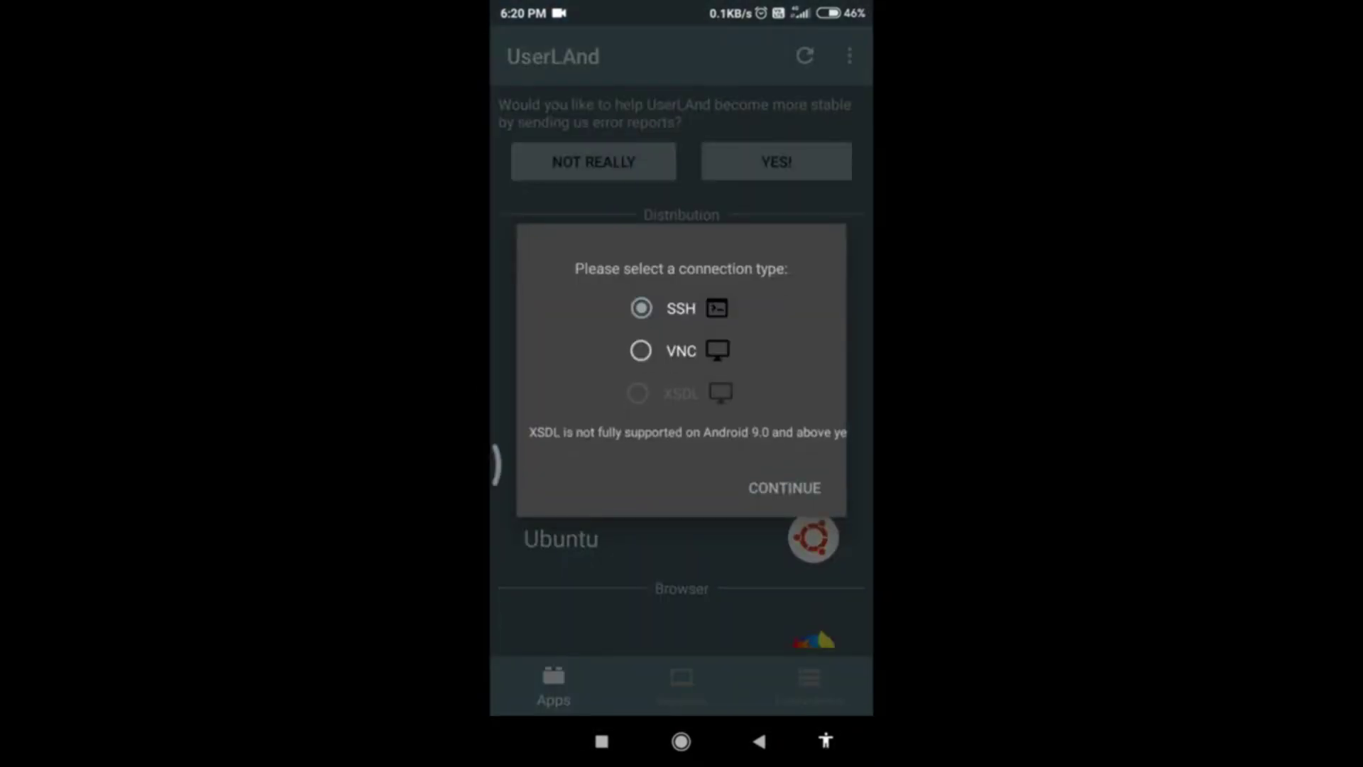
Confirm SSH as the connection type for the Kali session
{"action": "left_click", "coordinate": [784, 487]}
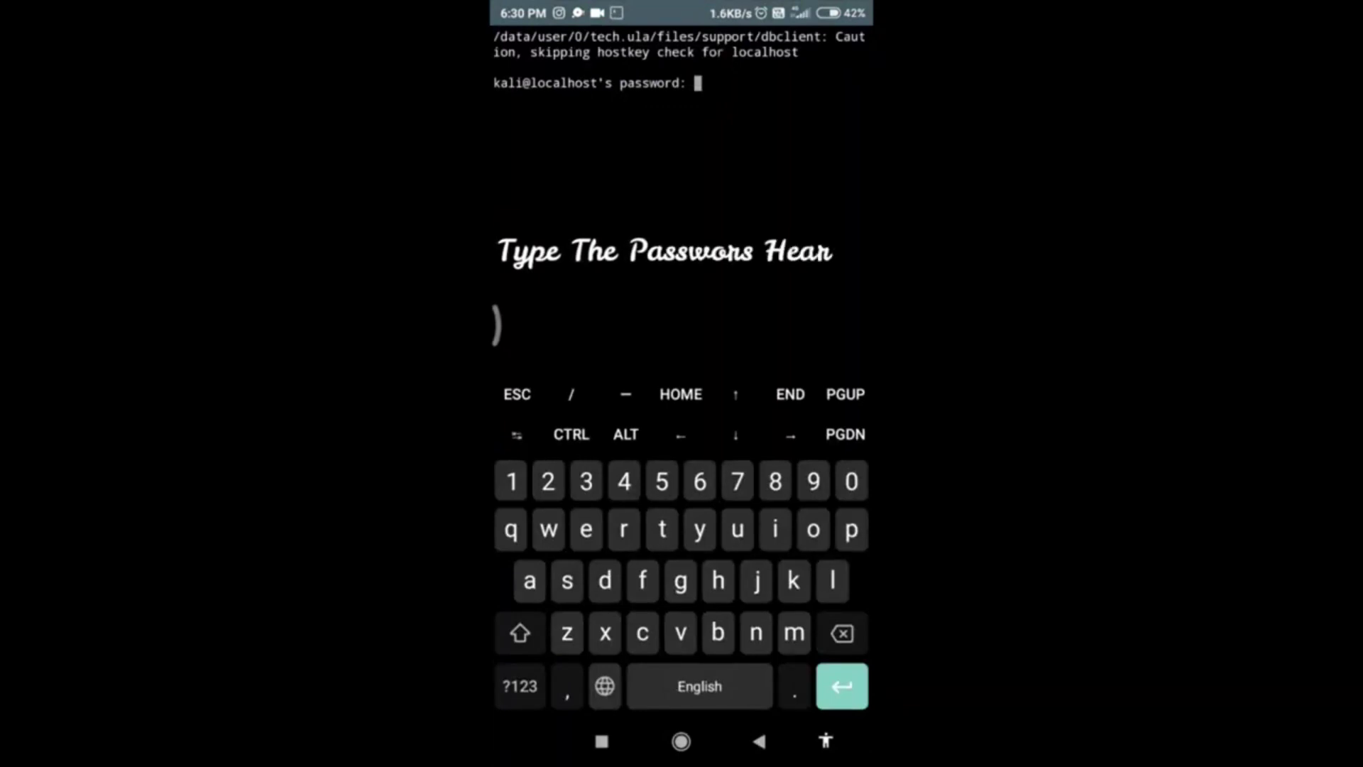
Log in as kali, list the home directory with ls, and become root with sudo su
{"action": "key", "text": "Return"}
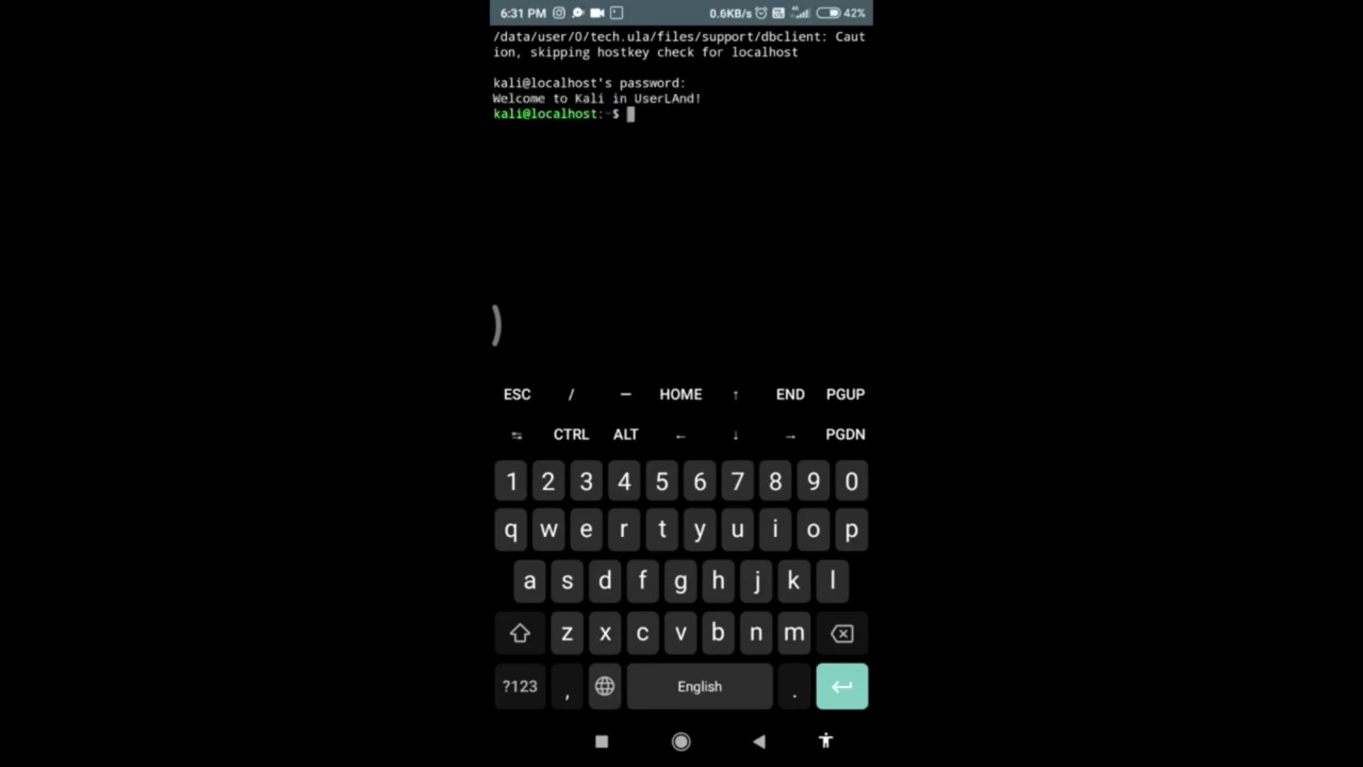
{"action": "type", "text": "k"}
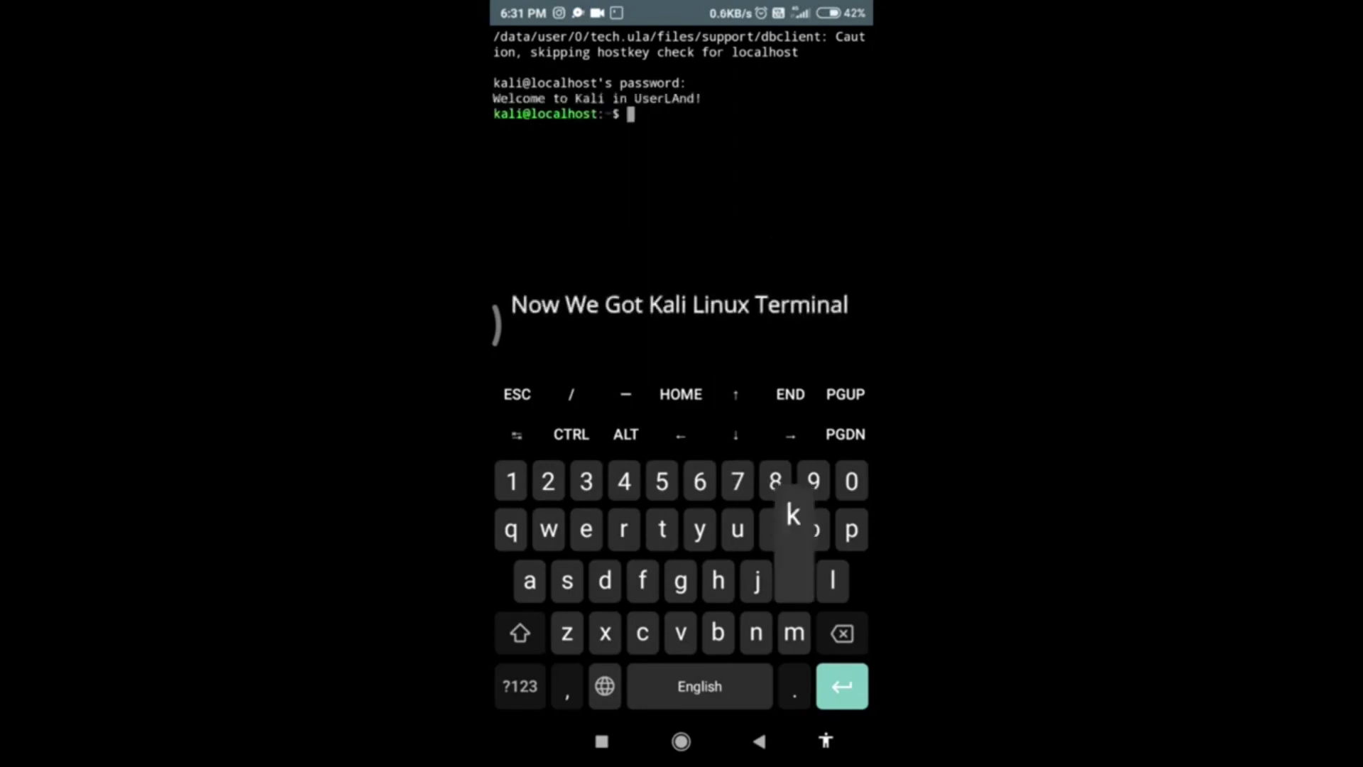
{"action": "type", "text": "al"}
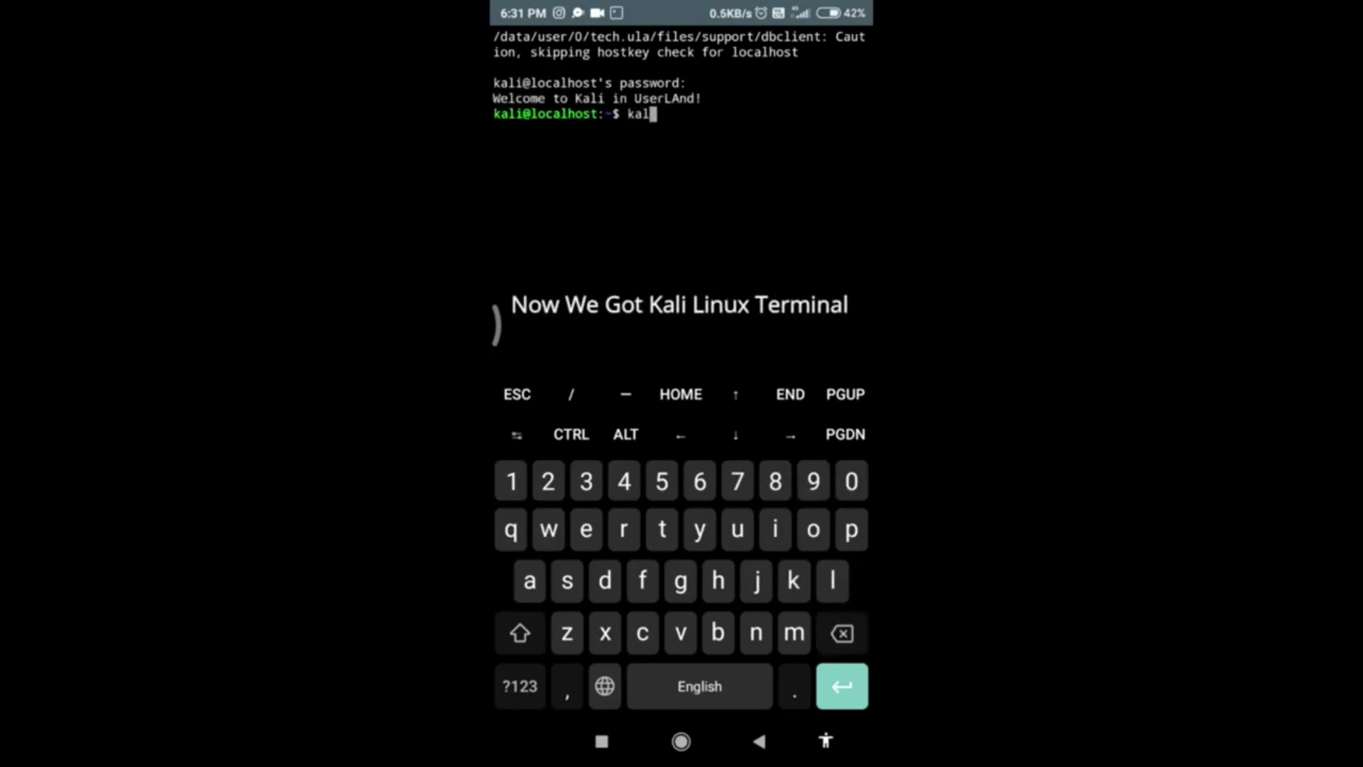
{"action": "key", "text": "BackSpace"}
{"action": "key", "text": "BackSpace"}
{"action": "key", "text": "BackSpace"}
{"action": "type", "text": "ls"}
{"action": "key", "text": "Return"}
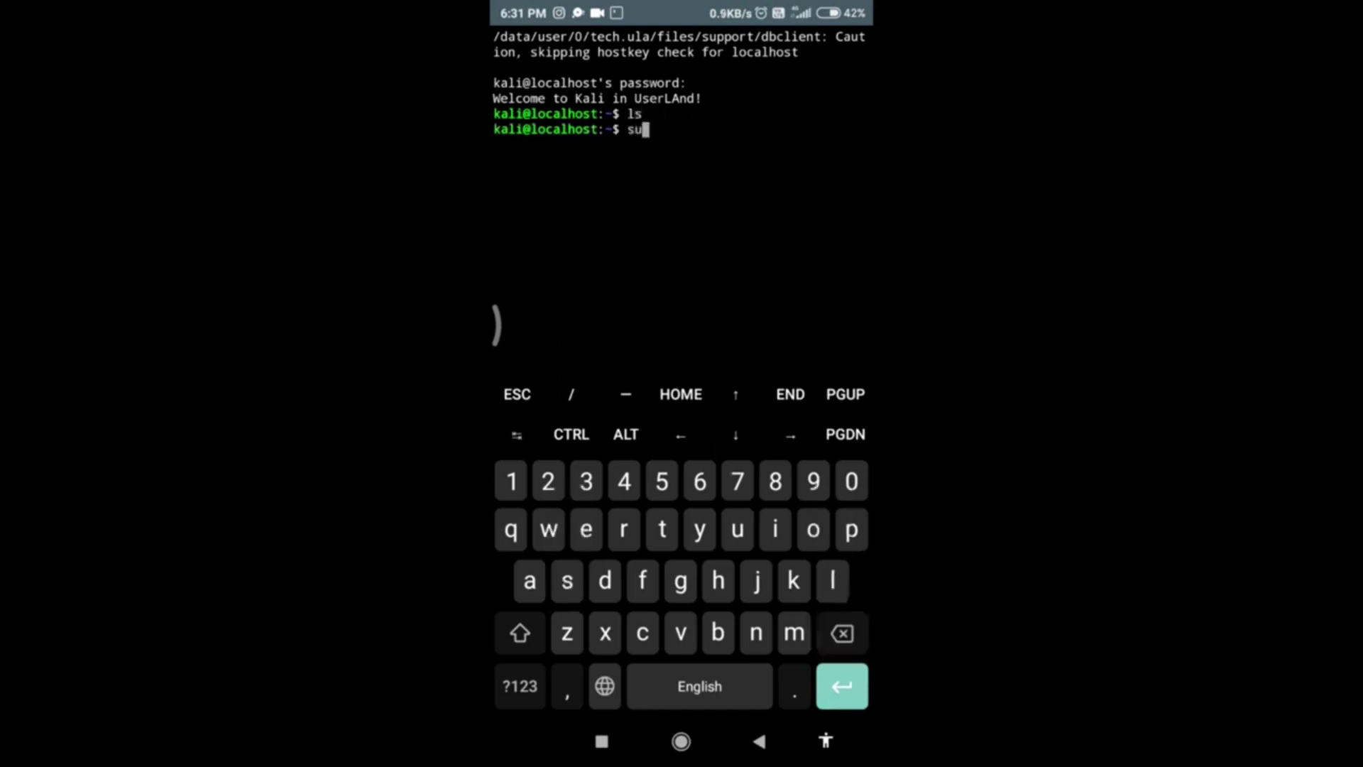
{"action": "type", "text": "do"}
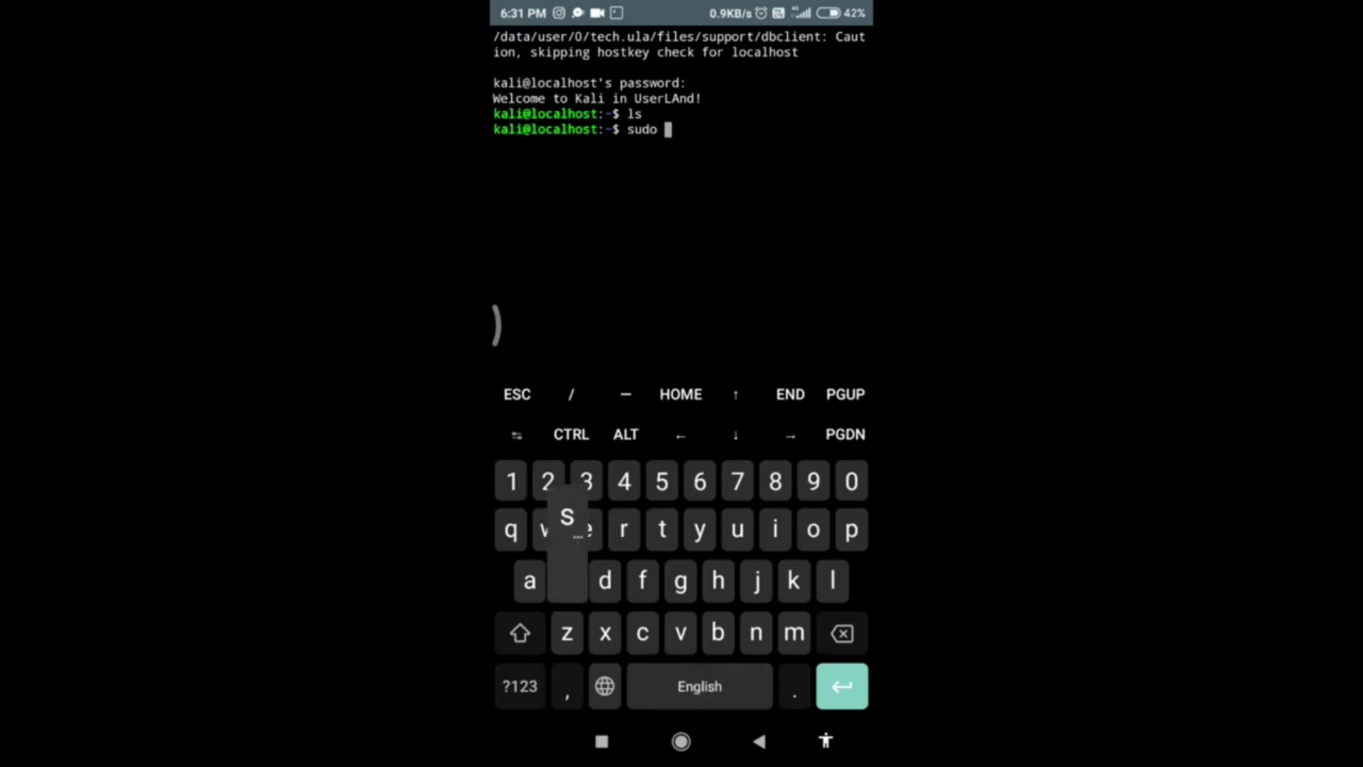
{"action": "type", "text": " su"}
{"action": "key", "text": "Return"}
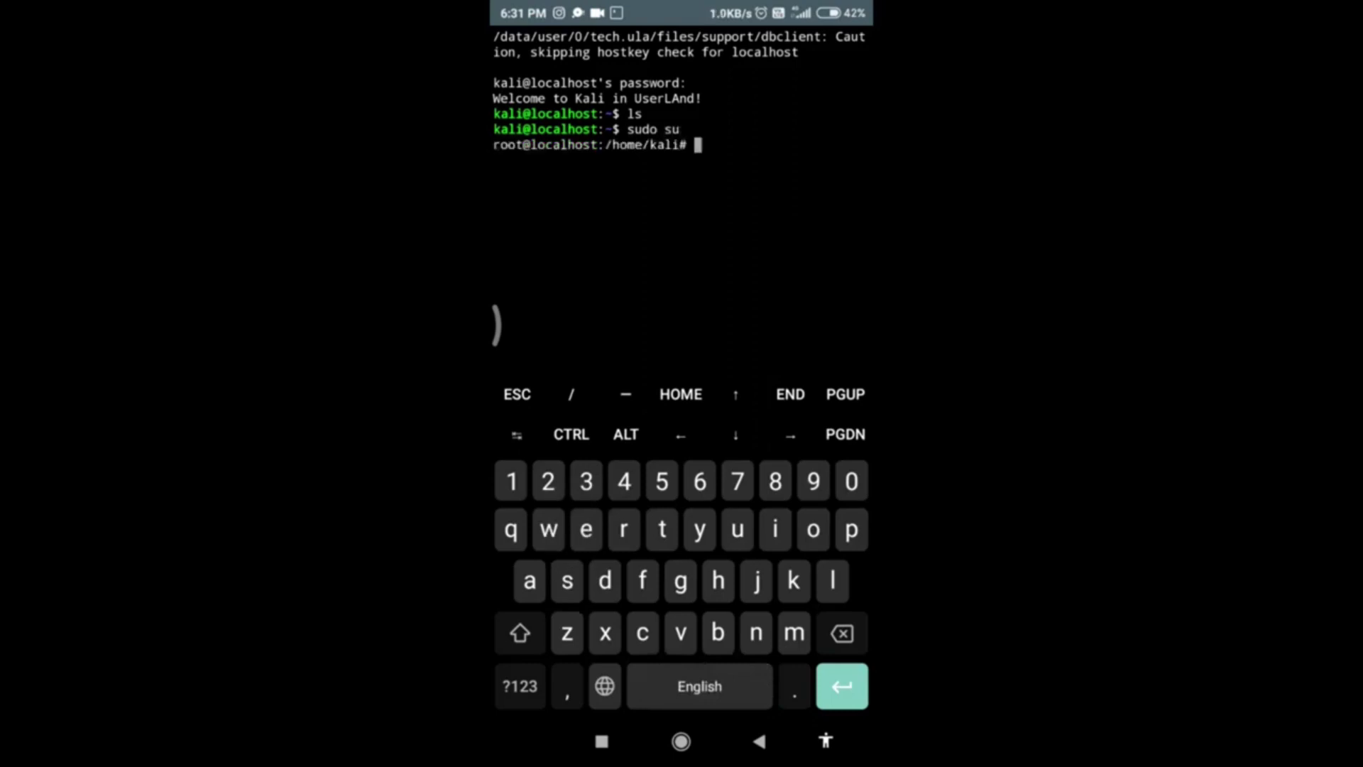